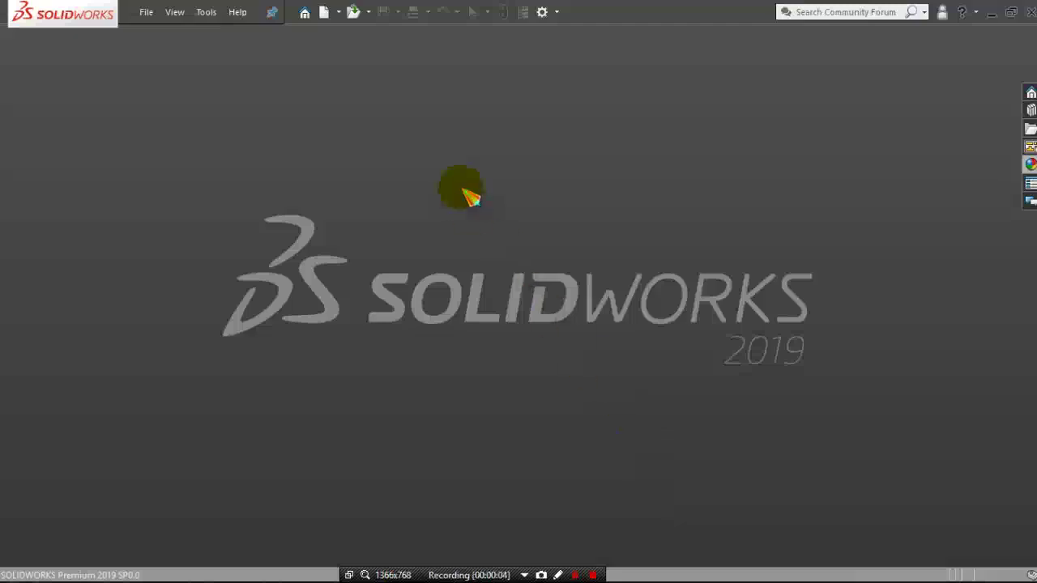
- Create the new empty assembly Assem1 from the assem template on the Tutorial tab
click(328, 18)
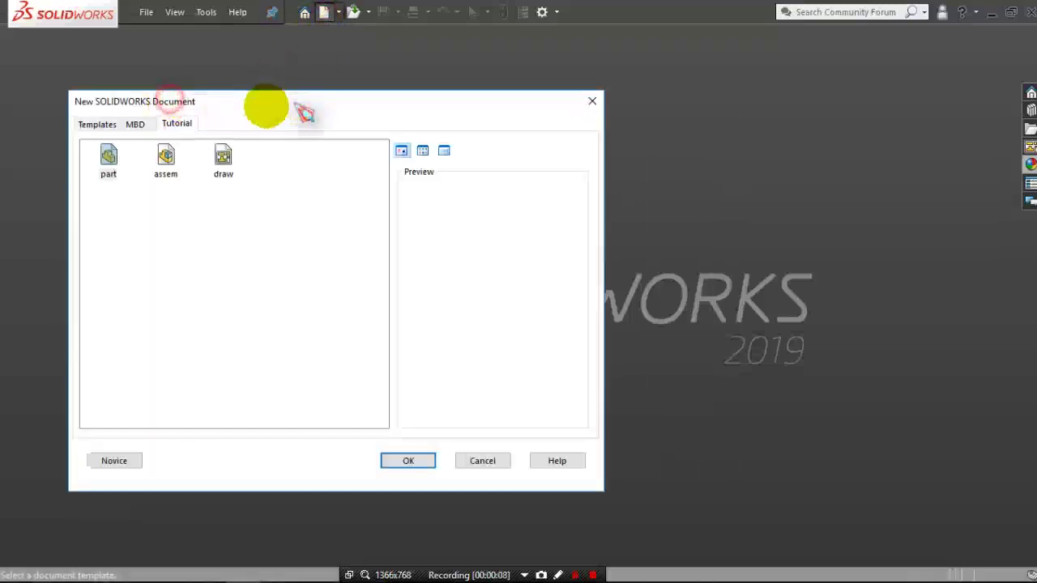
drag(304, 113, 428, 116)
click(290, 160)
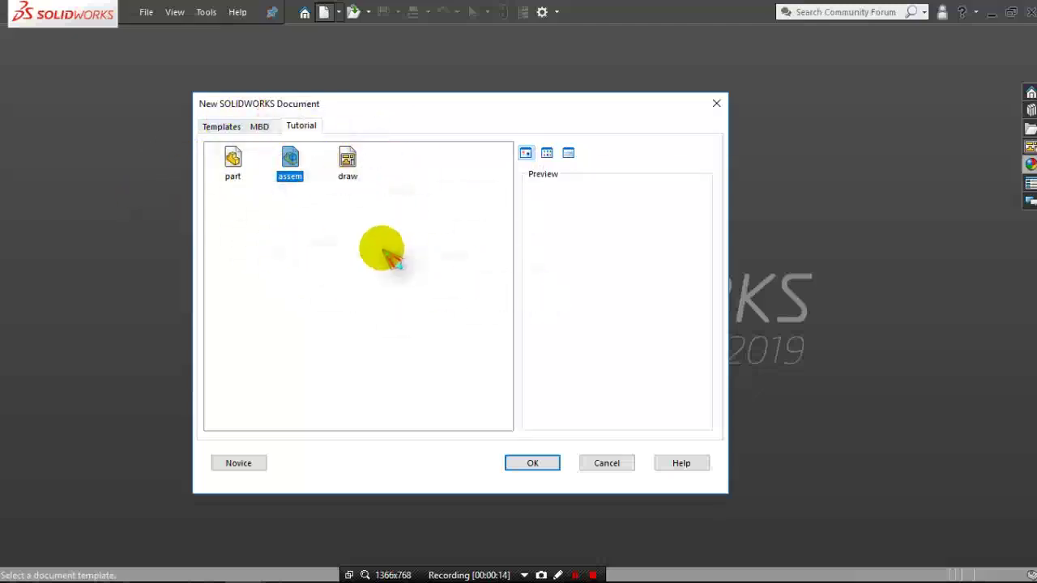
click(240, 462)
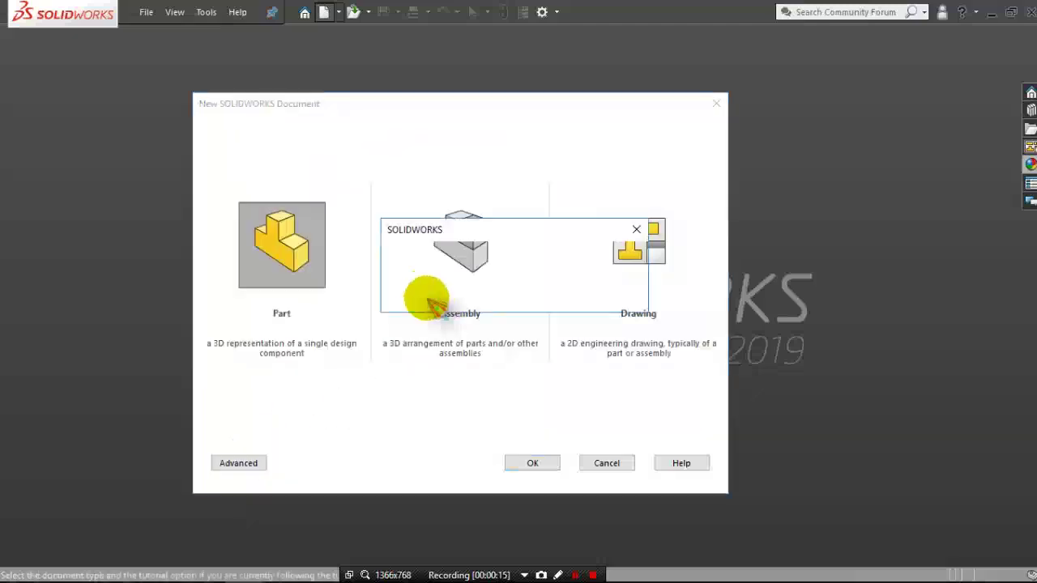
click(614, 296)
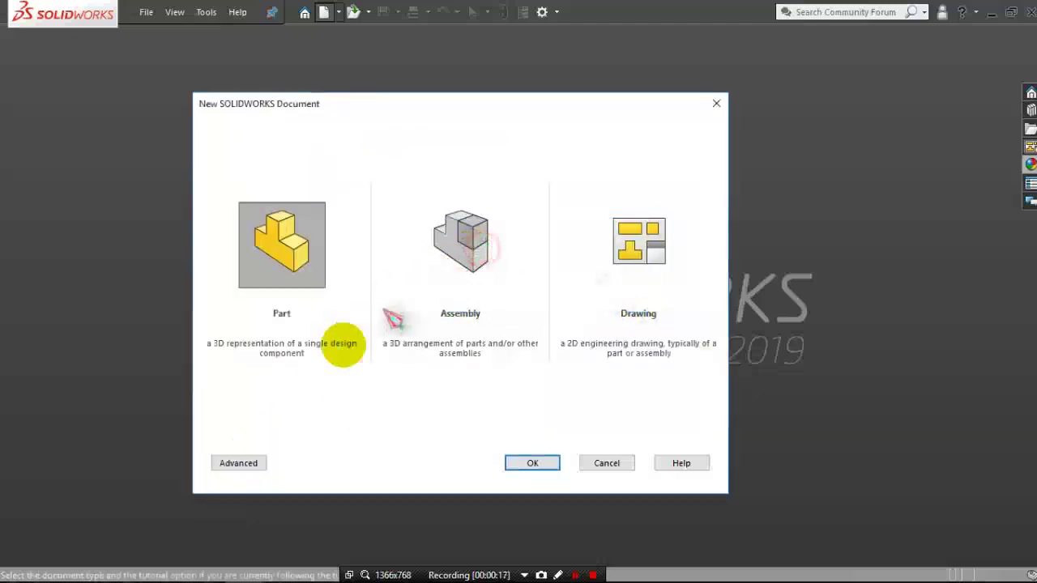
click(238, 463)
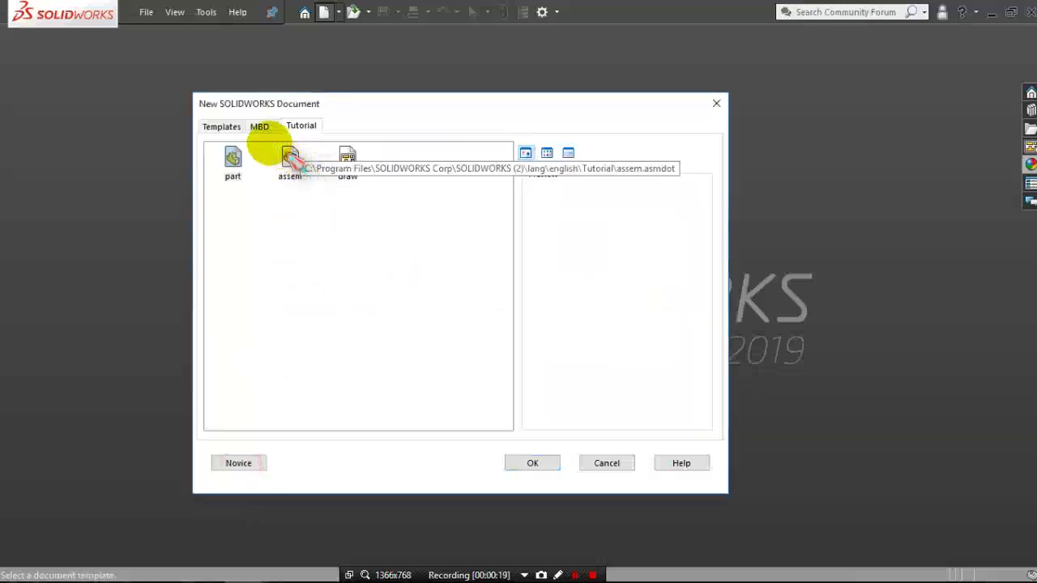
click(301, 127)
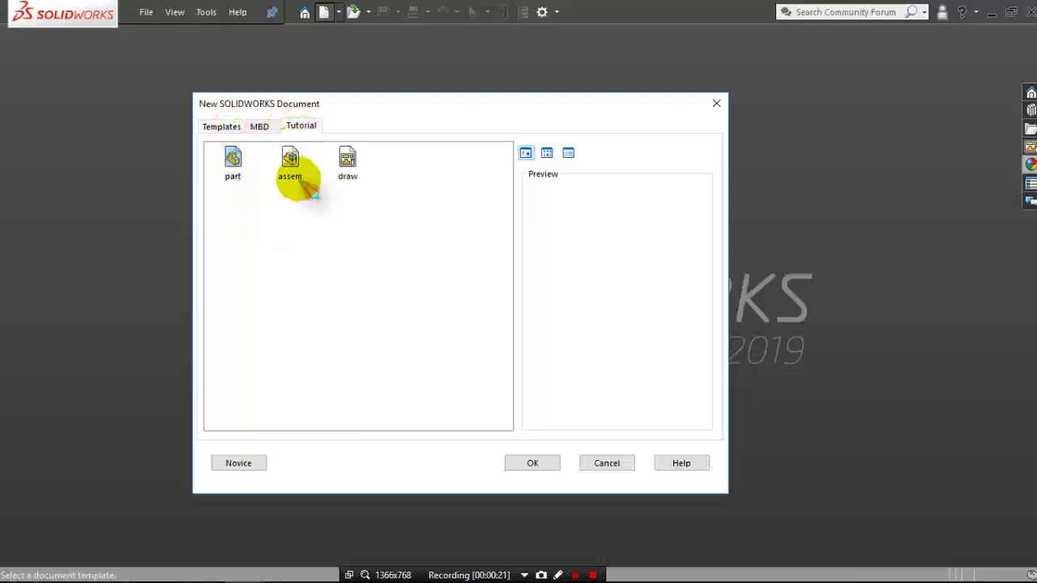
click(290, 177)
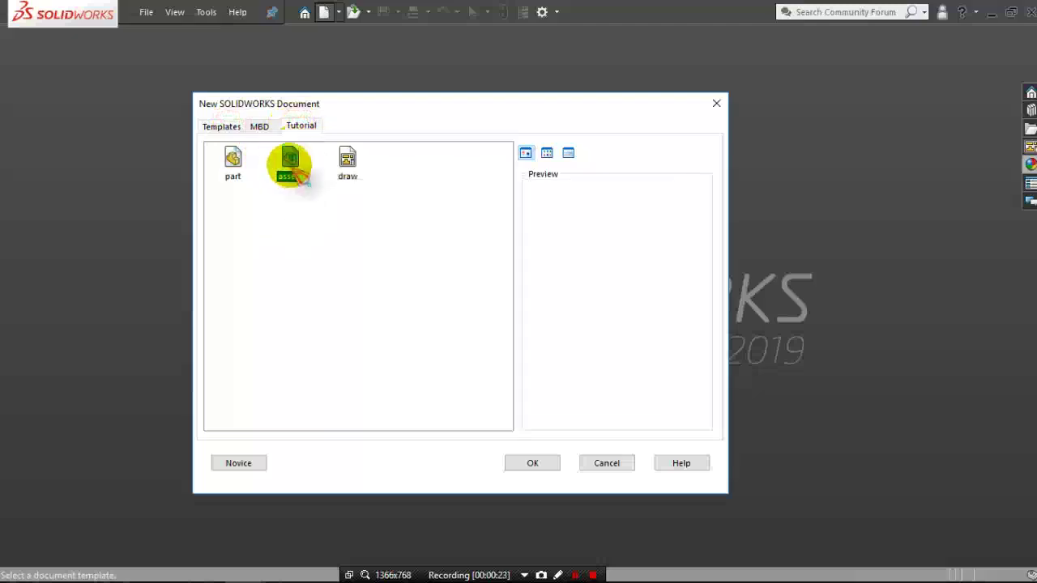
click(532, 462)
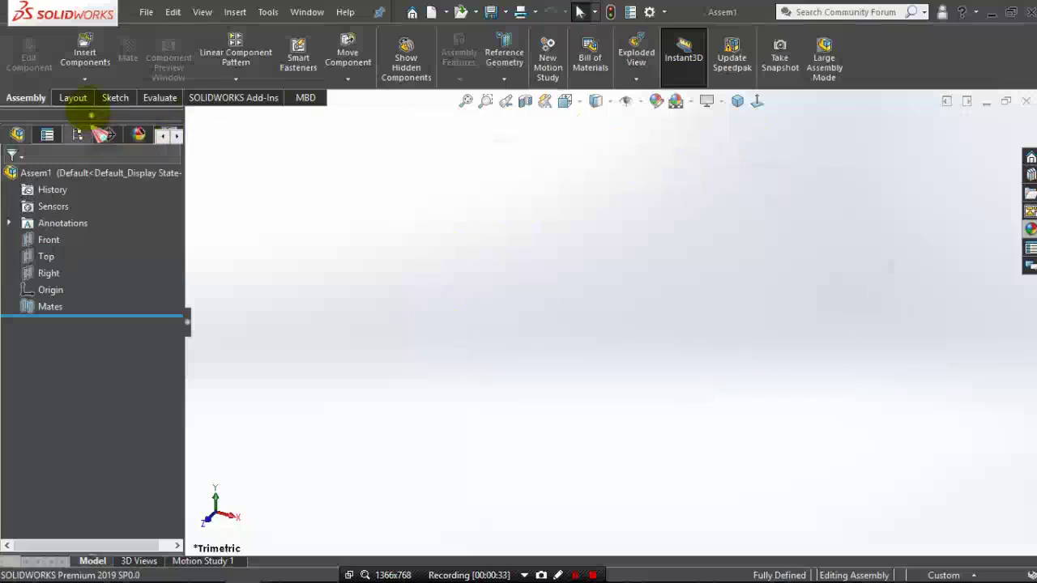
- Look over the Layout commands, then return to the Assembly tab
click(73, 97)
click(26, 97)
click(72, 97)
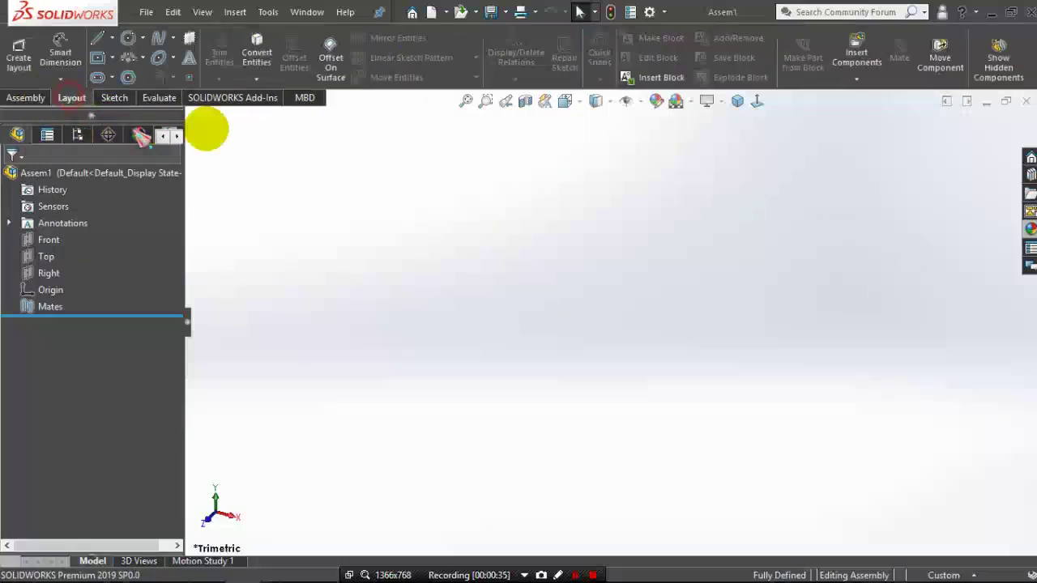
click(451, 297)
click(26, 97)
click(257, 241)
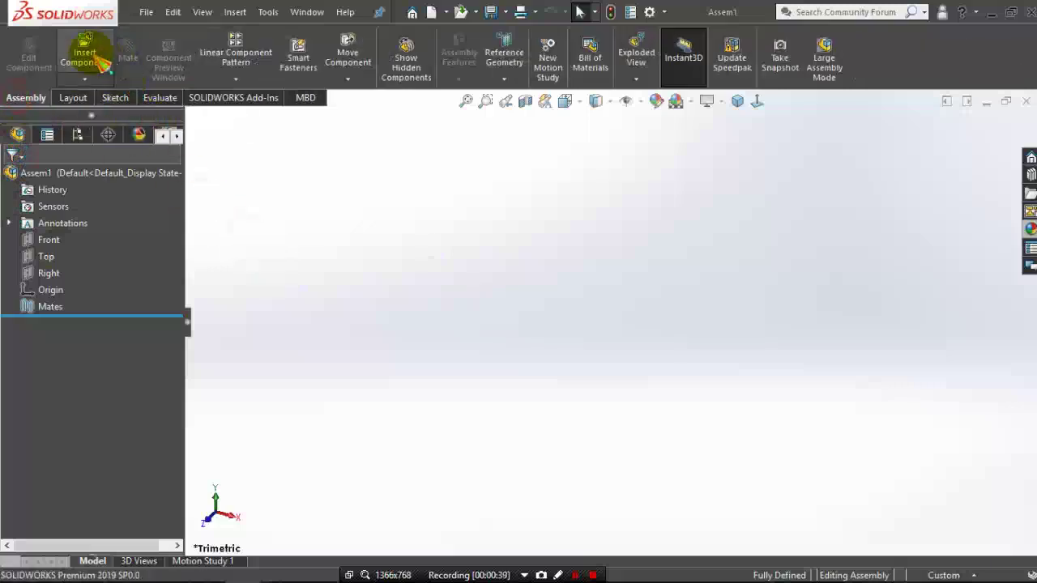
- Start Insert Components and close its Open dialog without choosing a part
click(89, 58)
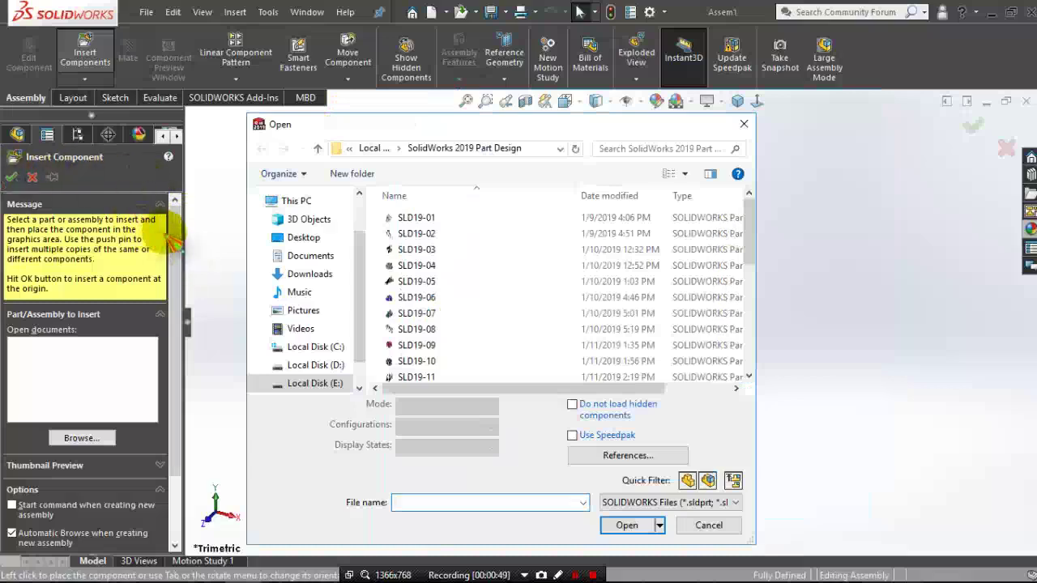
drag(611, 132, 599, 109)
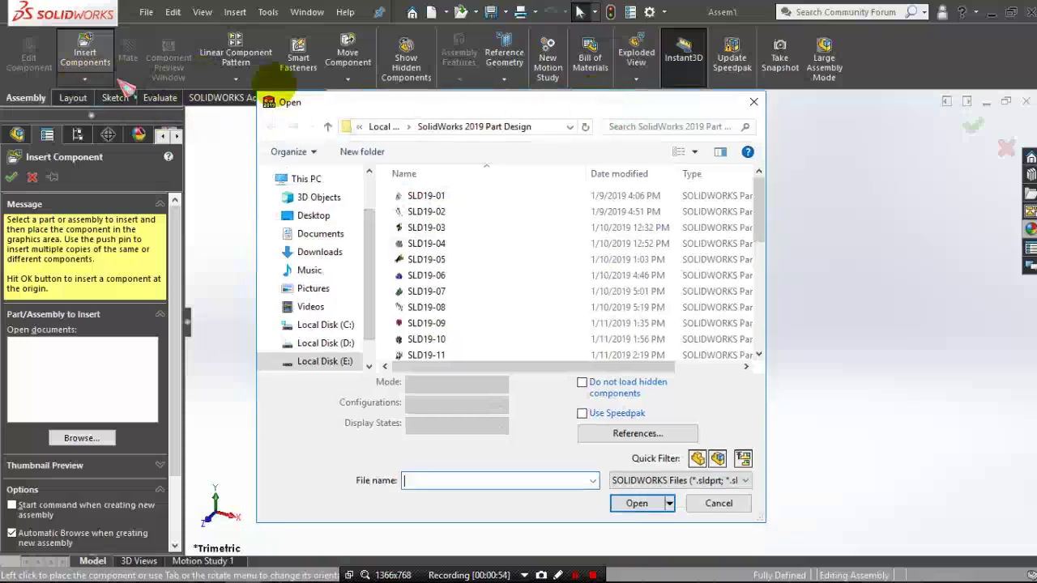
mouse_move(430, 106)
mouse_down()
mouse_move(405, 109)
mouse_move(527, 123)
mouse_move(405, 116)
mouse_move(504, 107)
mouse_up()
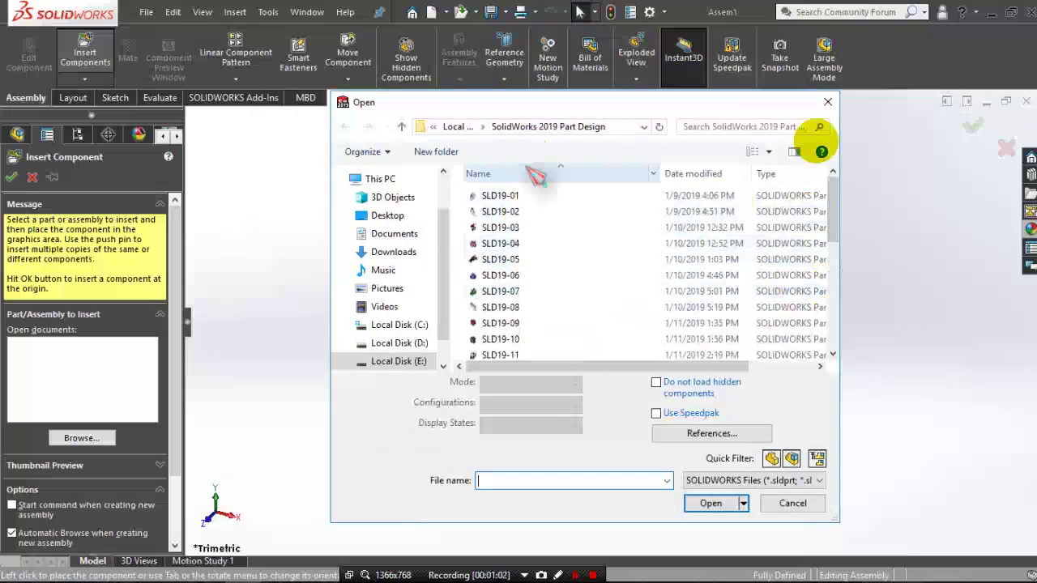
click(827, 102)
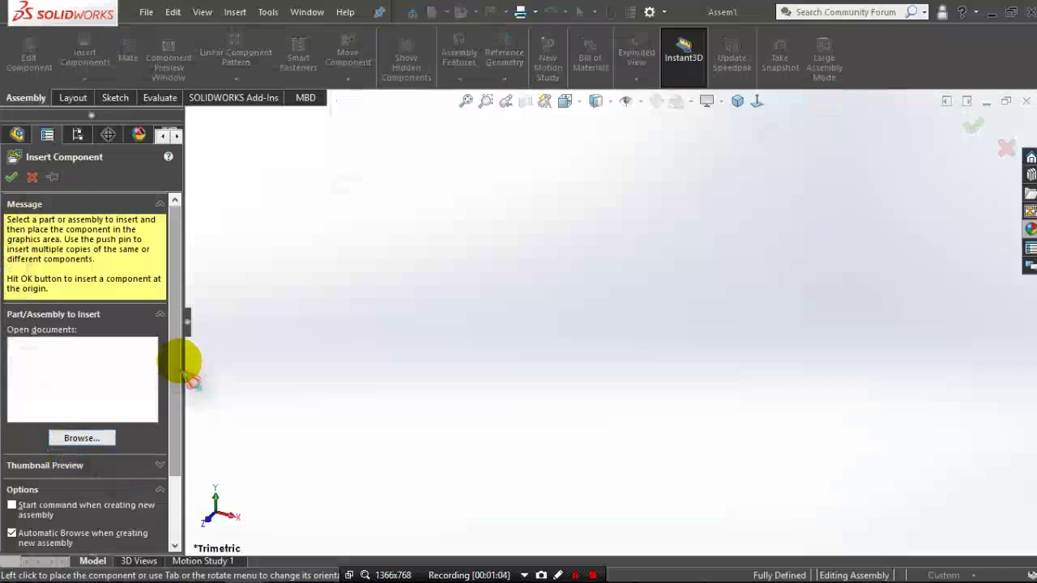
- Turn on Insert Component's Start command and Automatic Browse options for new assemblies
scroll(167, 413, down, 2)
scroll(167, 413, down, 1)
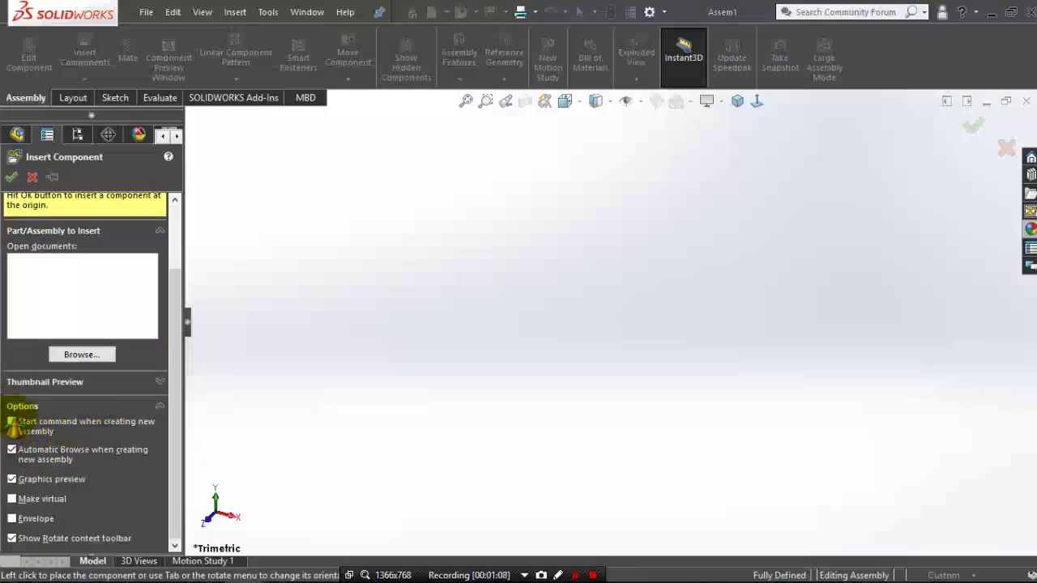
click(12, 422)
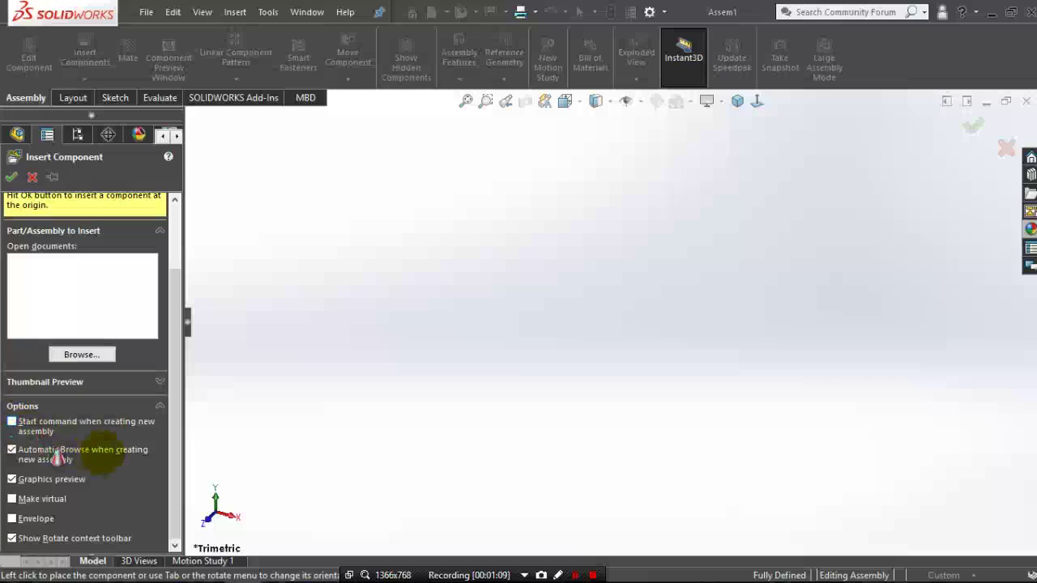
click(12, 450)
scroll(110, 405, up, 2)
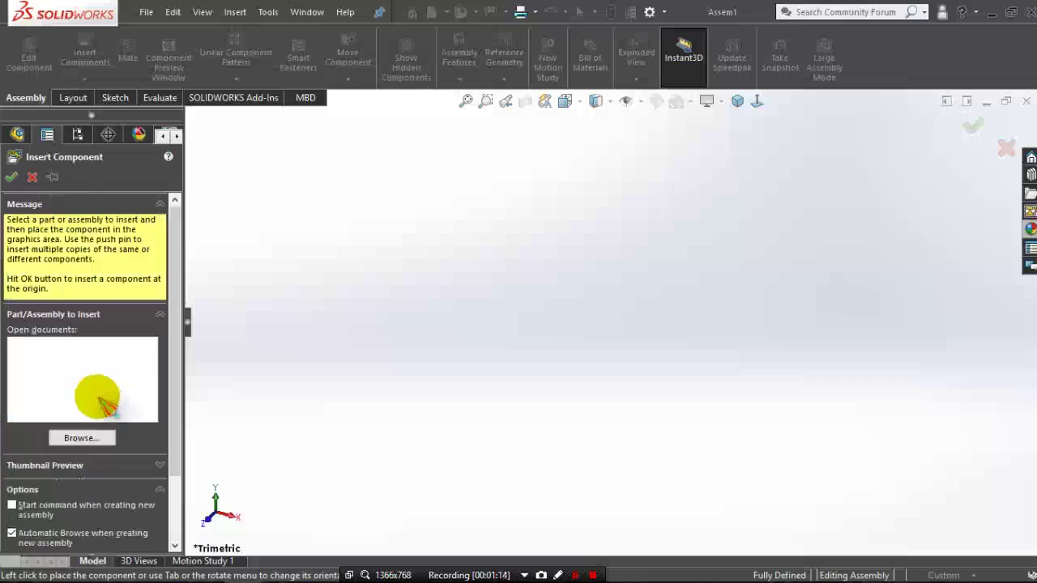
scroll(97, 405, down, 2)
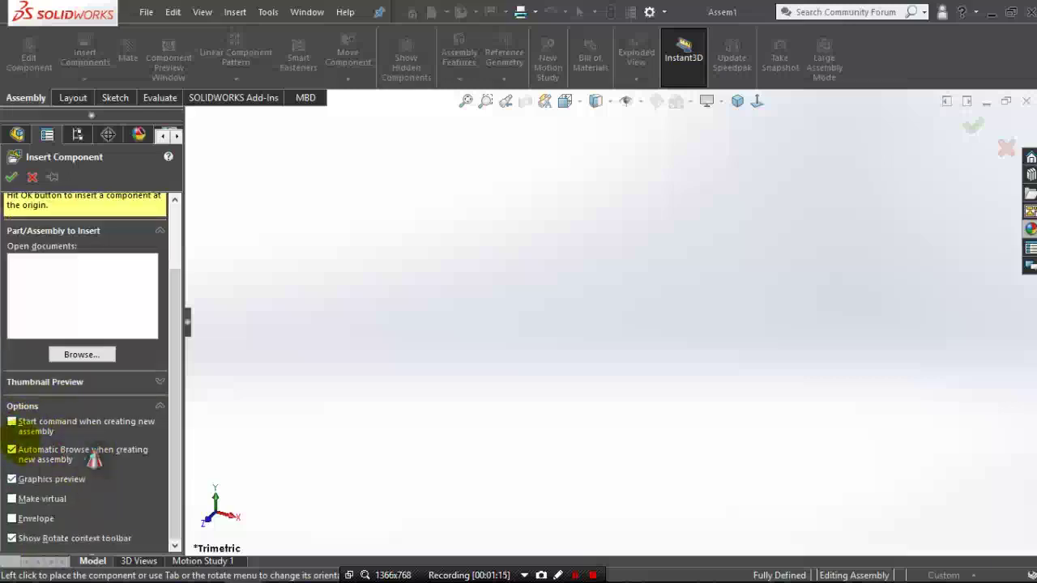
click(12, 422)
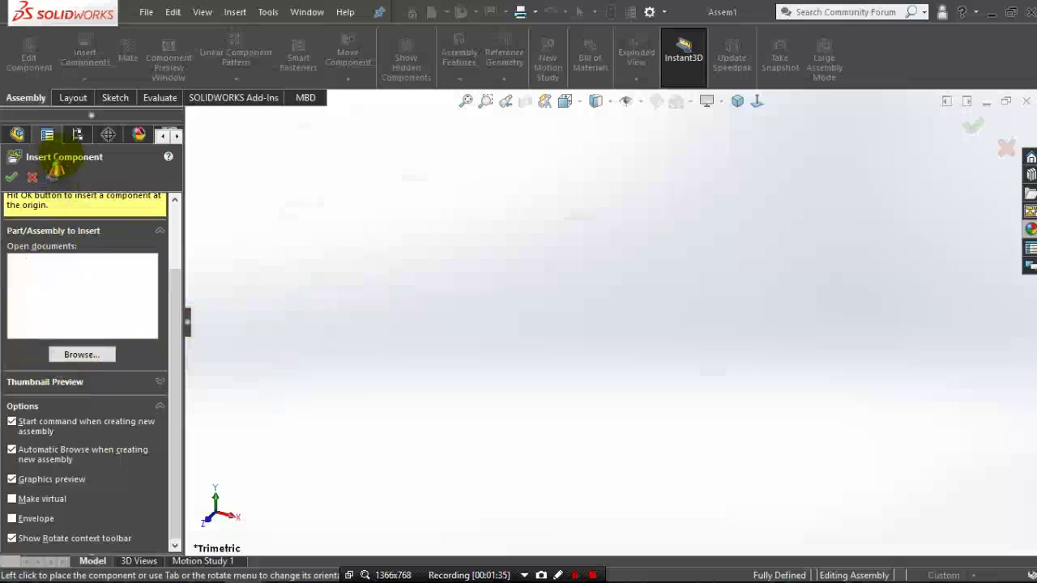
drag(175, 324, 186, 225)
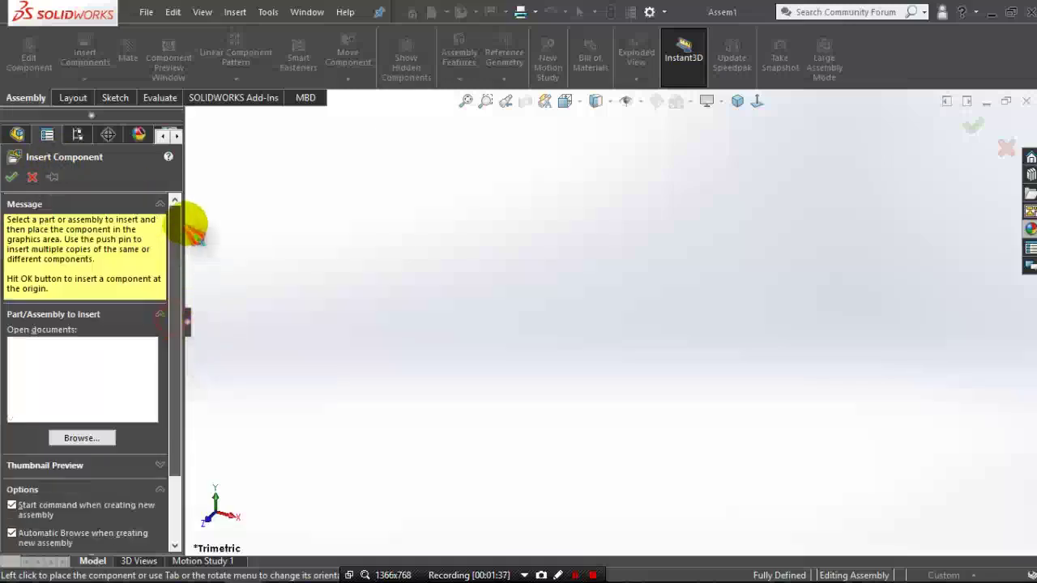
scroll(56, 519, down, 2)
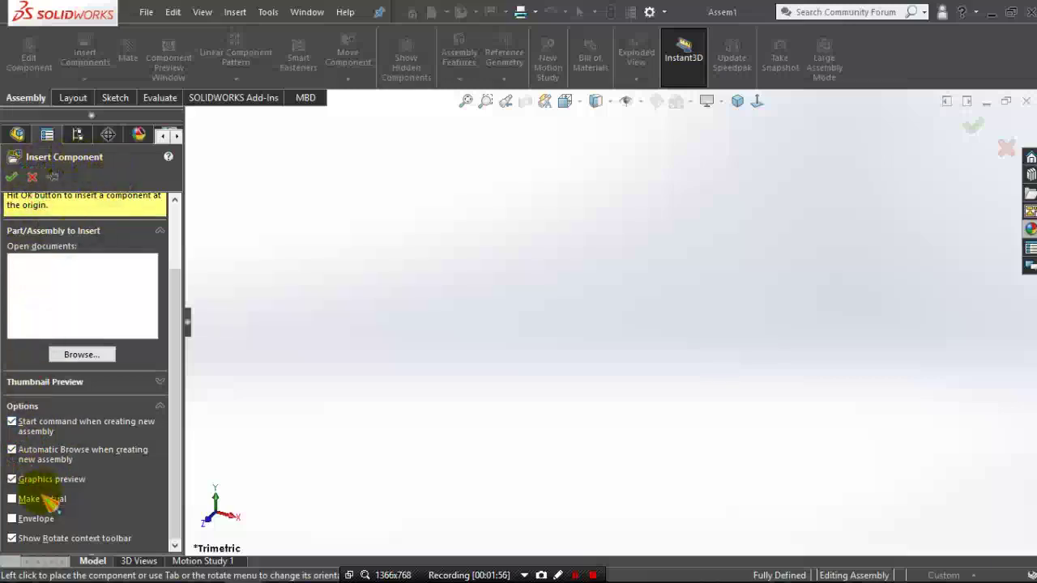
- Cancel the part browser, uncheck Start command and Automatic Browse, and close Insert Component
click(82, 354)
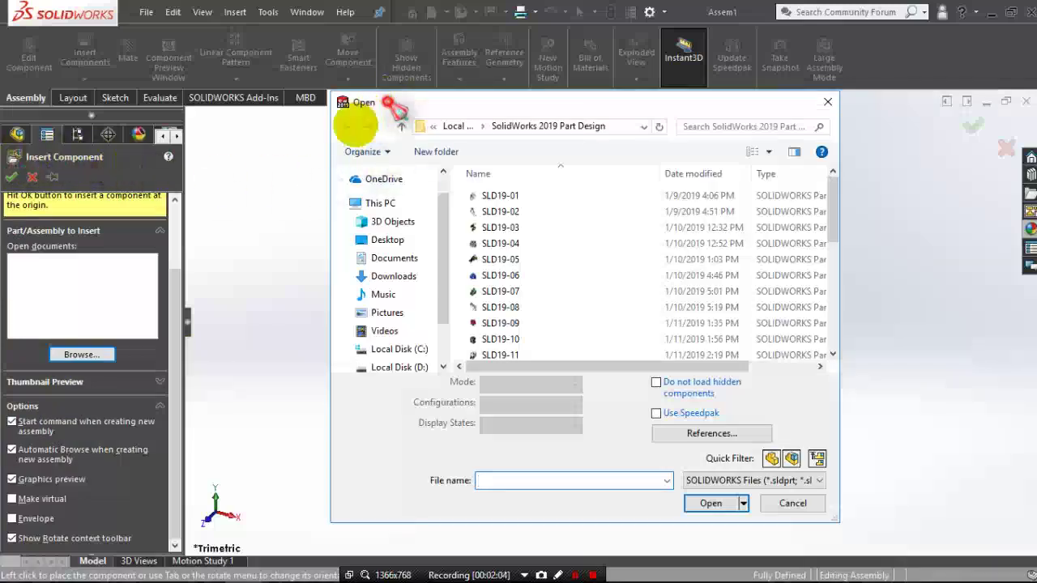
drag(389, 105, 390, 104)
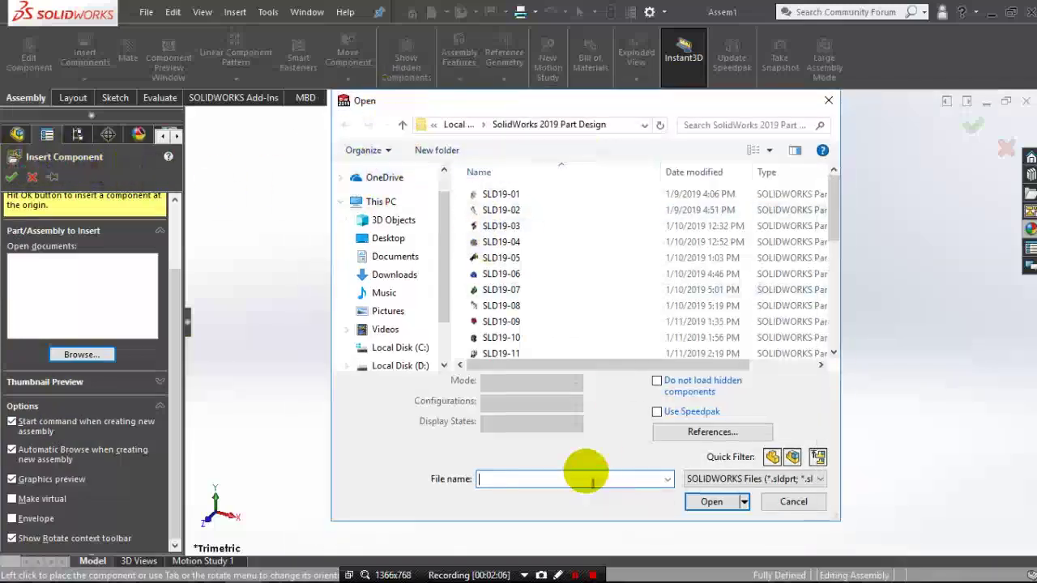
click(785, 502)
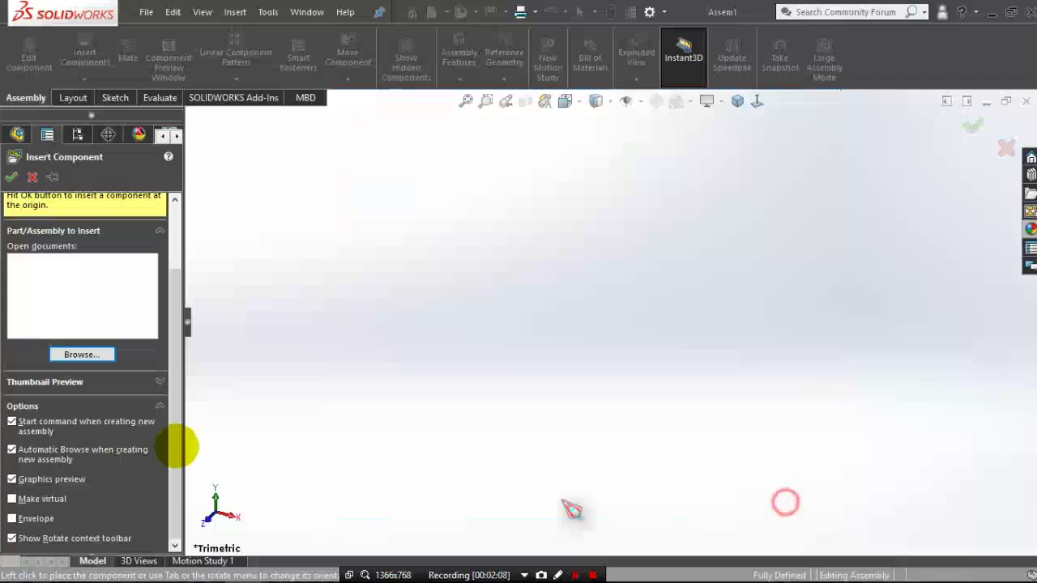
click(11, 421)
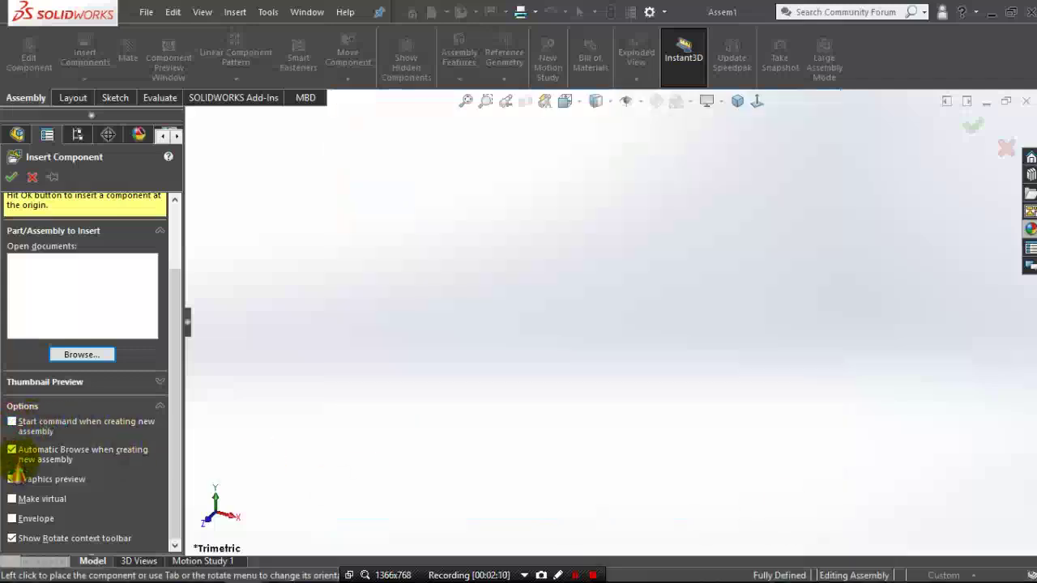
click(12, 450)
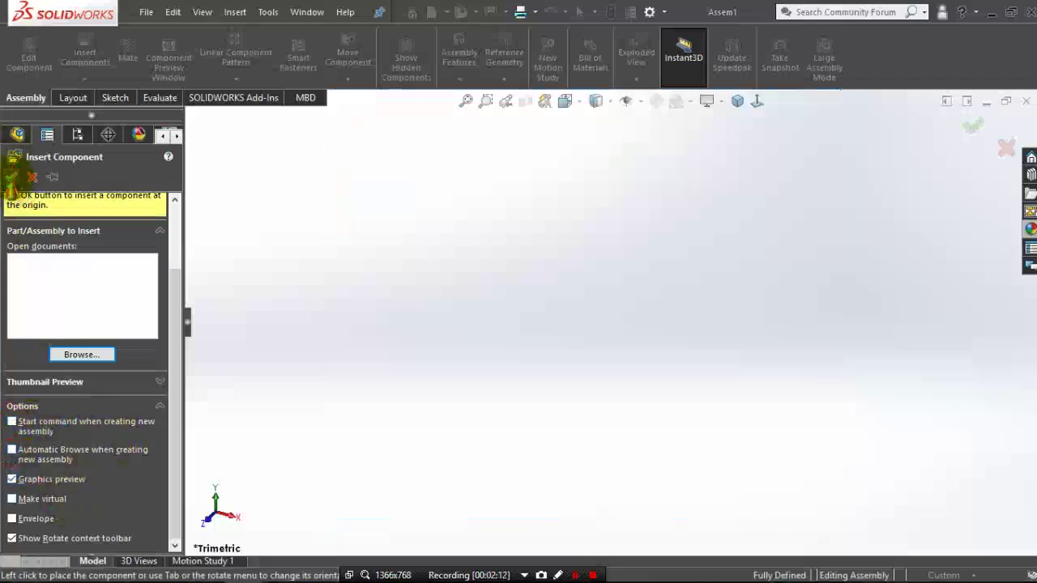
click(10, 176)
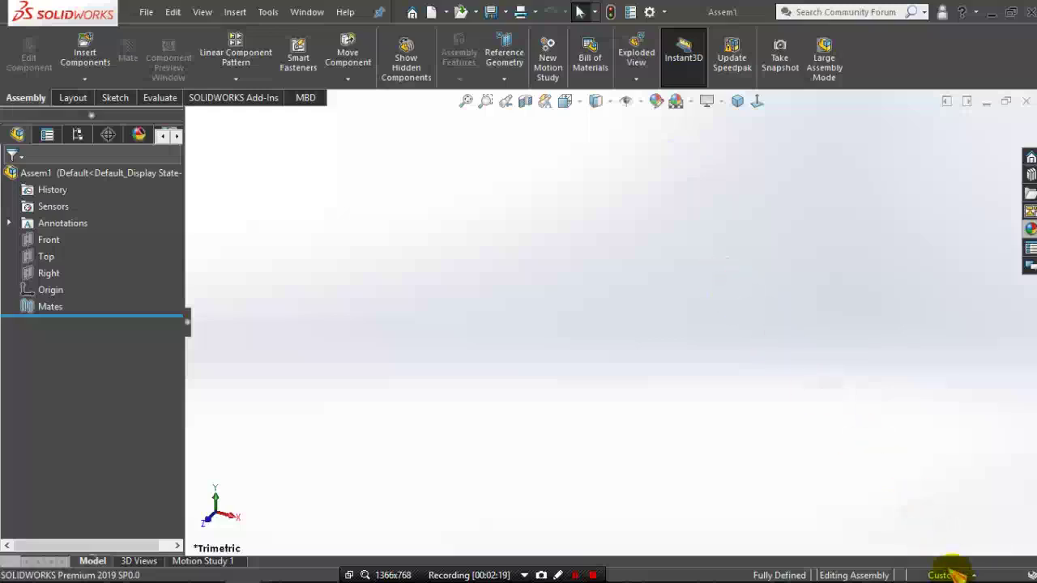
- Switch the assembly's unit system to MMGS
click(937, 408)
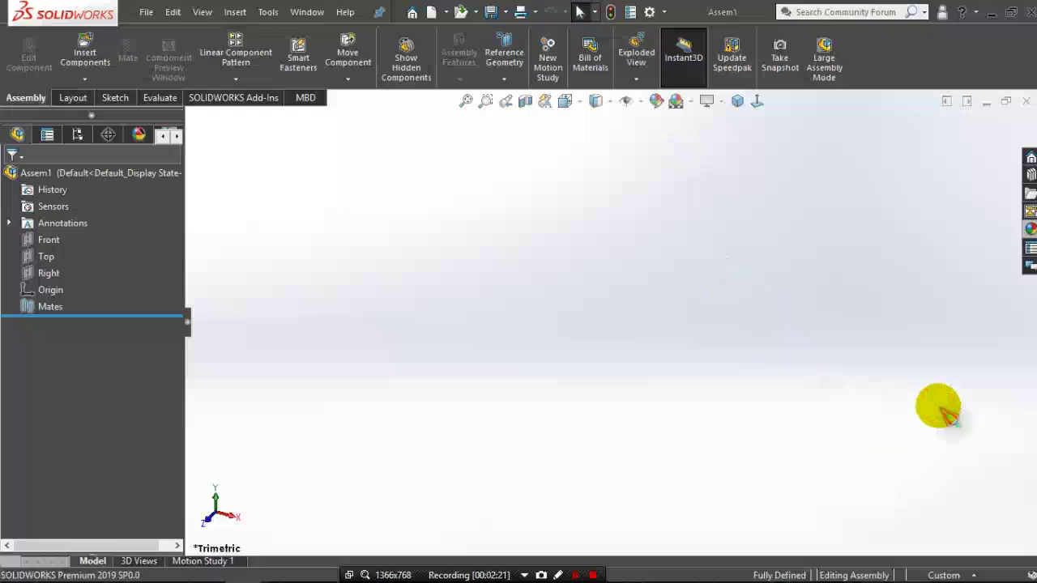
click(946, 575)
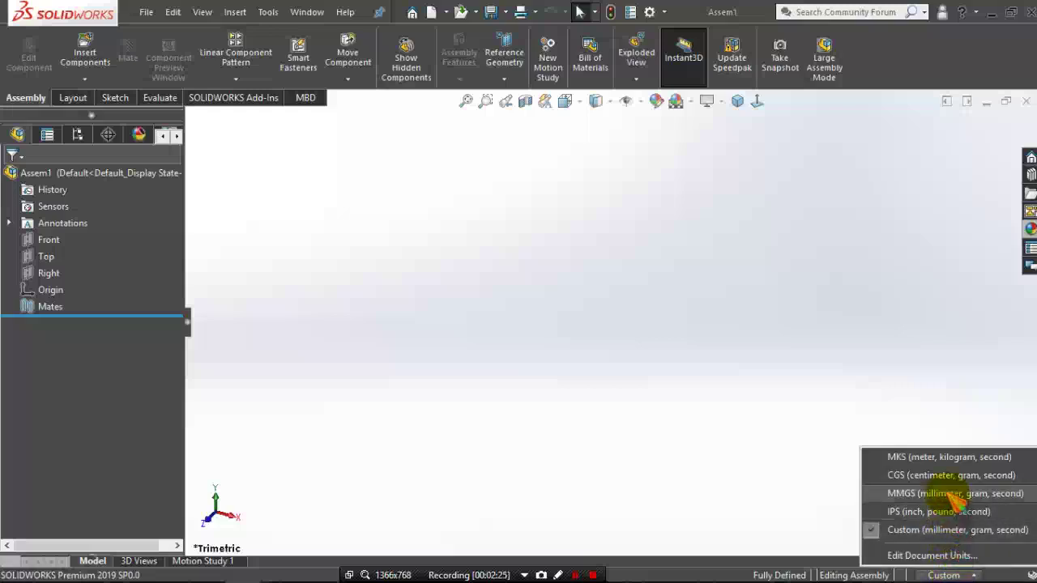
click(919, 493)
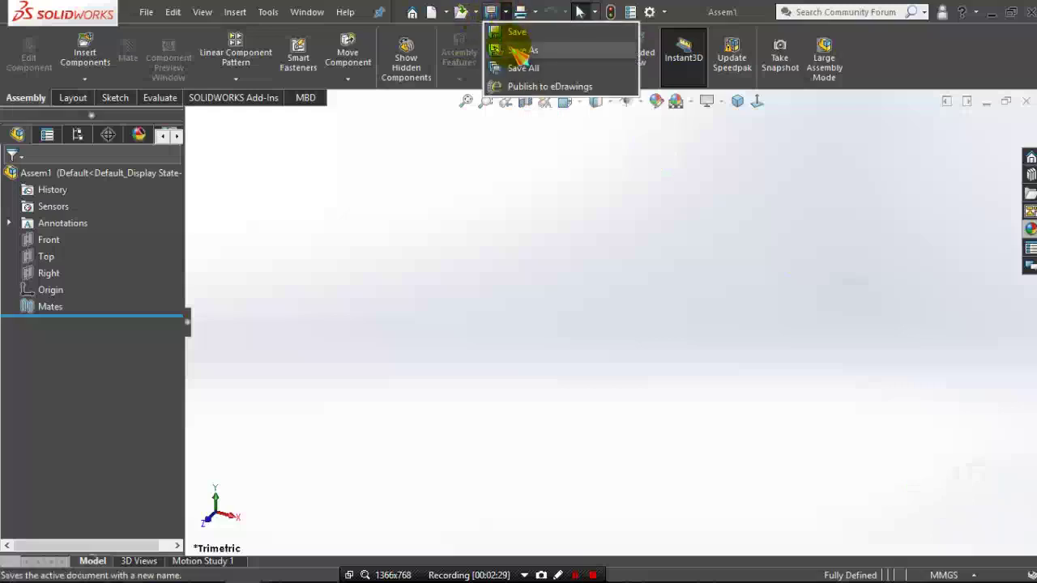
- Save the assembly as the Assembly Template Assem_MM.asmdot
key(ctrl+s)
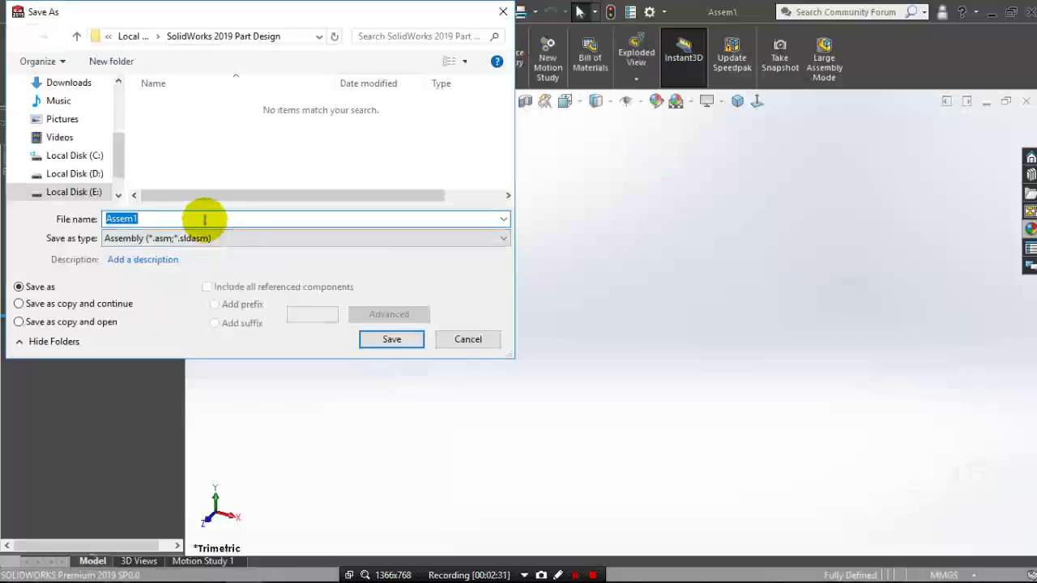
click(206, 238)
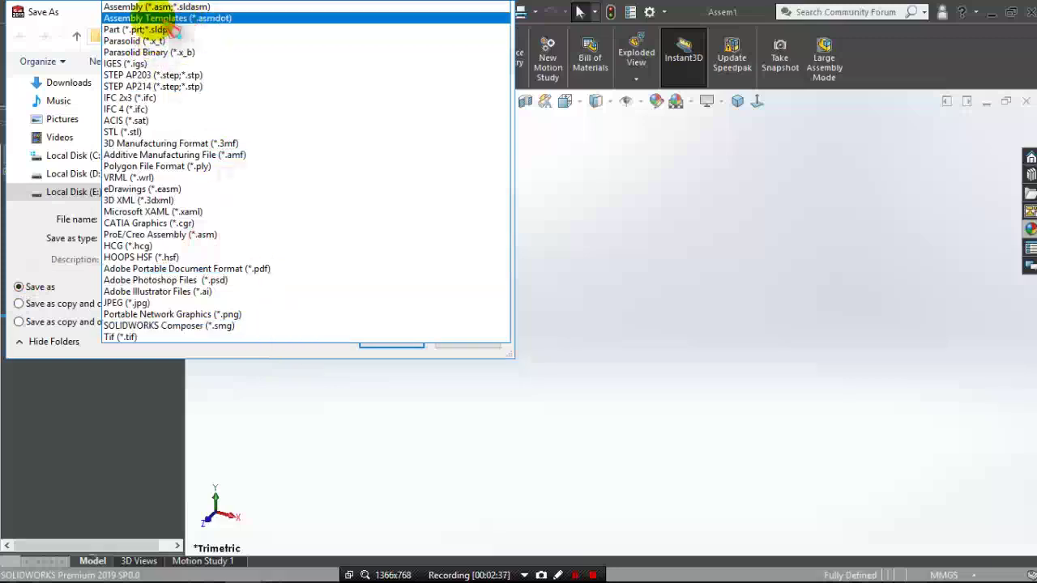
click(178, 20)
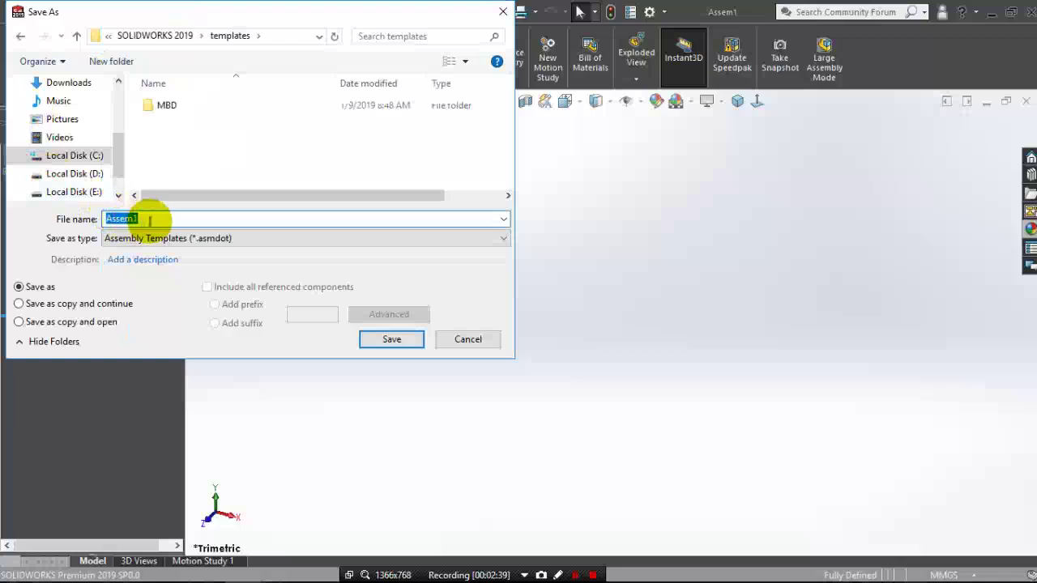
drag(150, 219, 92, 221)
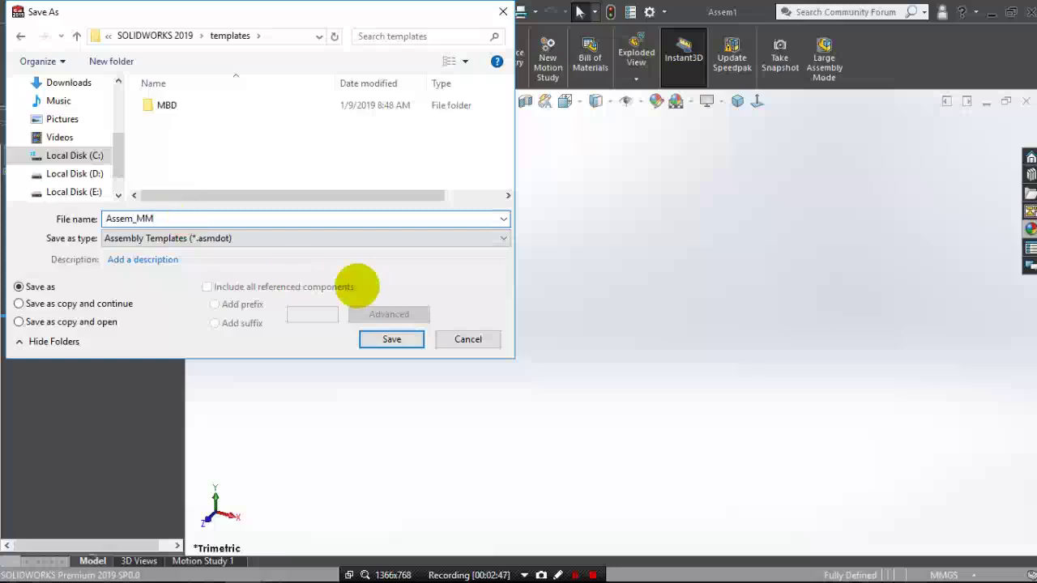
click(382, 342)
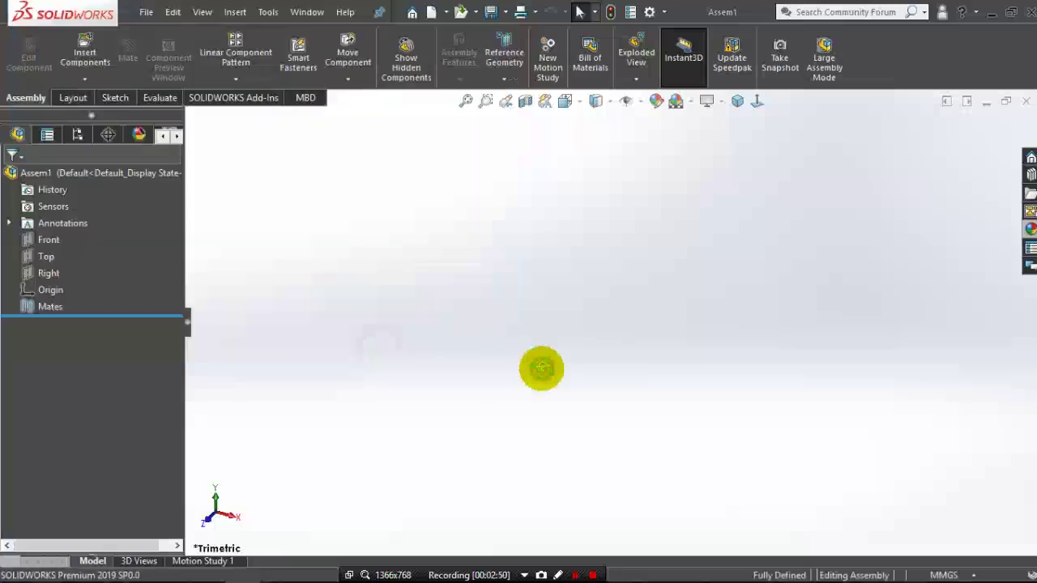
- Switch units to IPS and save as the assembly template Assem_IPS.asmdot
click(944, 574)
click(936, 527)
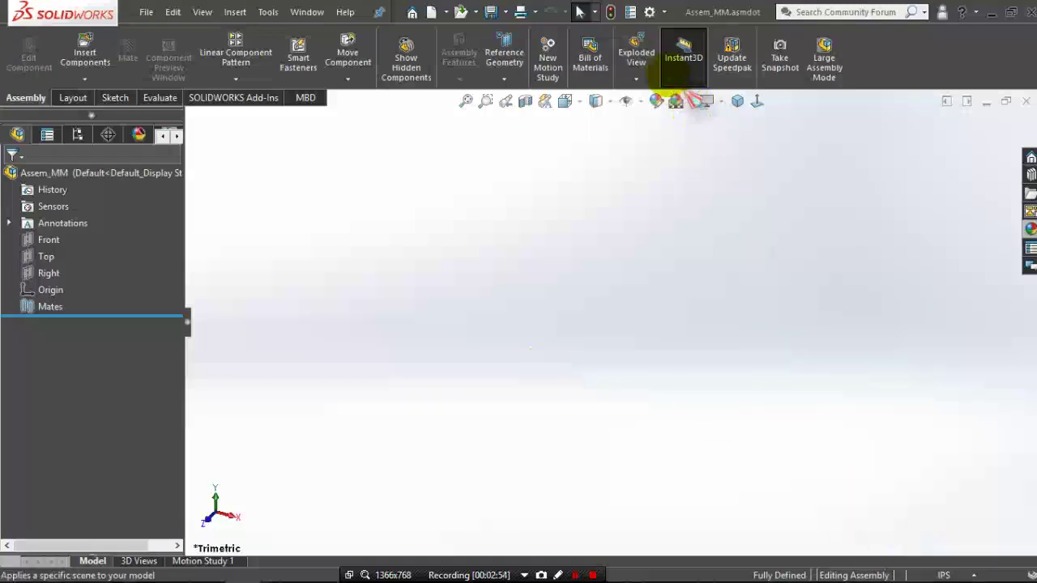
click(504, 13)
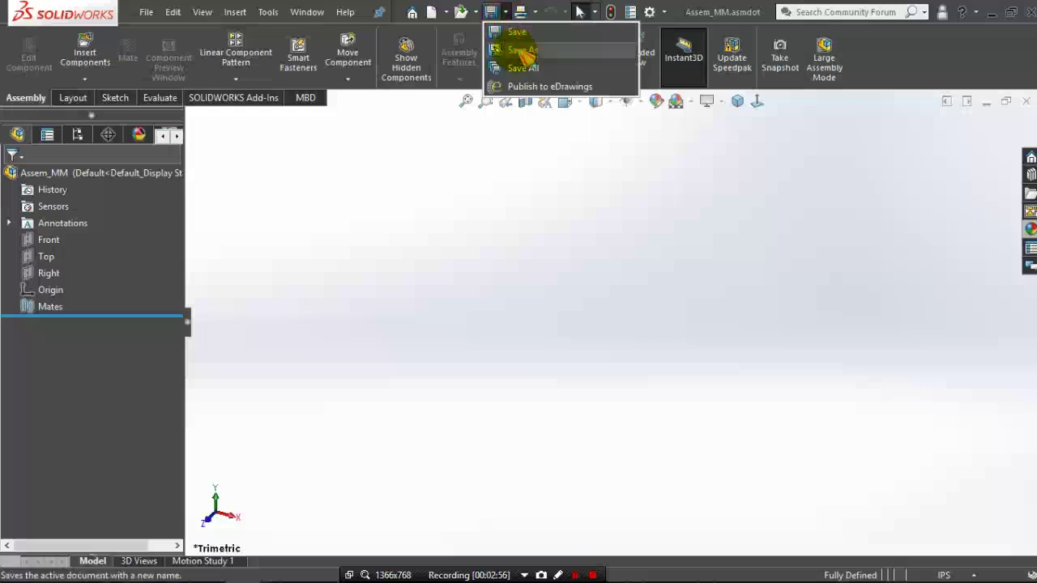
click(518, 47)
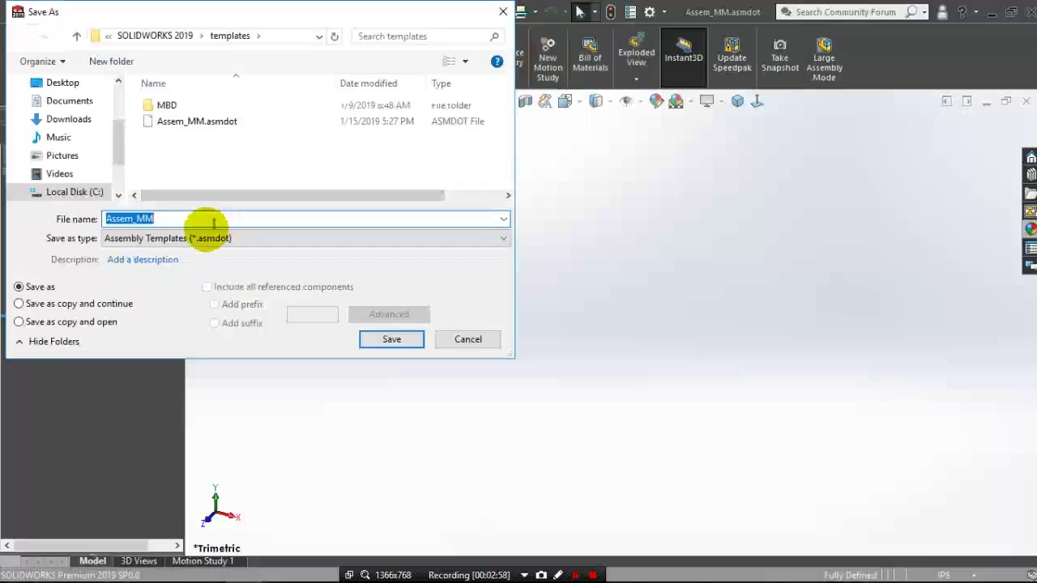
click(156, 219)
text(IPS(นิ้ว))
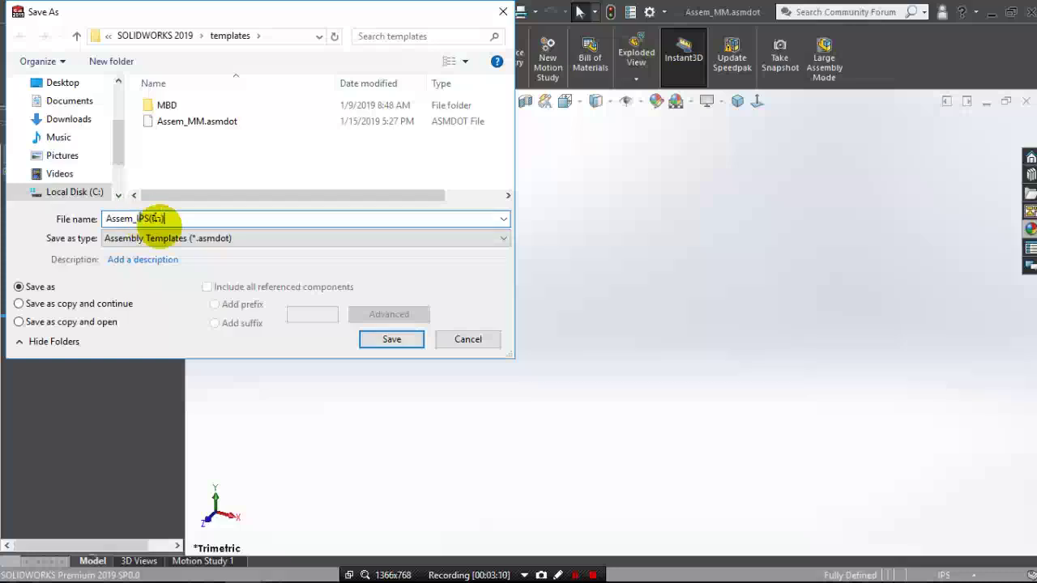
click(365, 342)
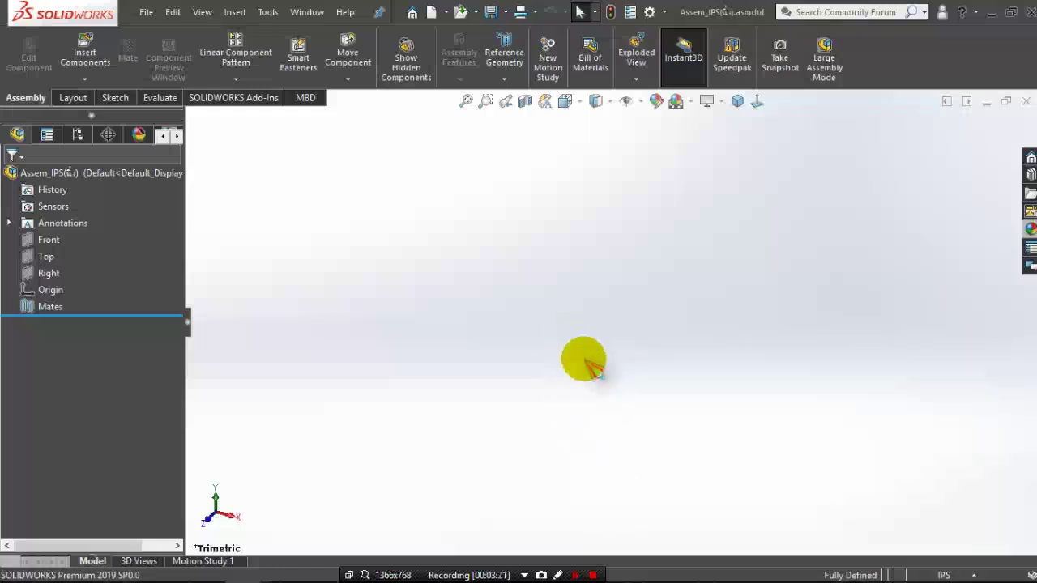
- Open New SOLIDWORKS Document on the Templates tab showing Assem_MM and Assem_IPS
click(432, 13)
drag(471, 111, 610, 137)
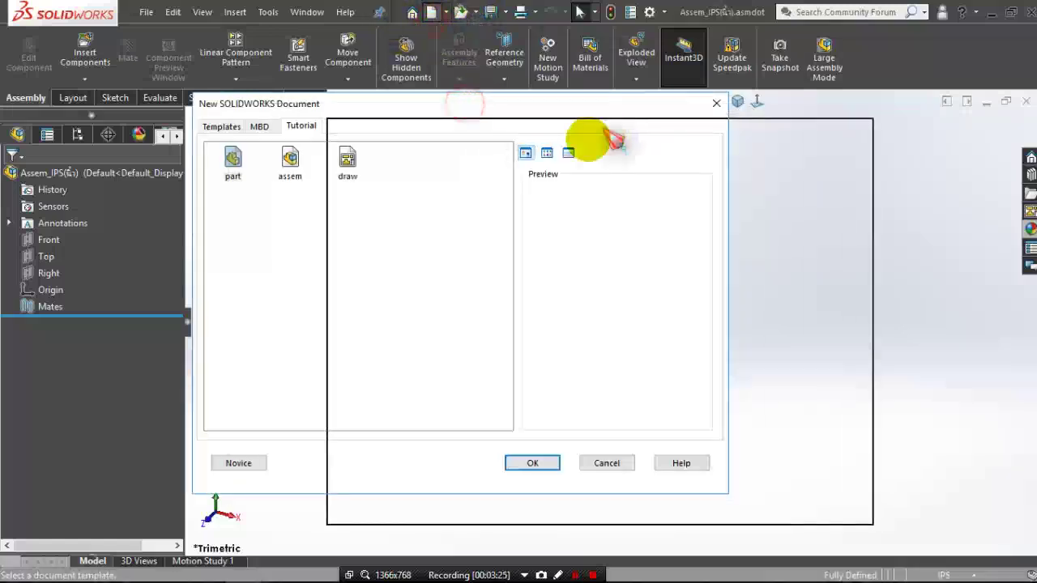
click(361, 152)
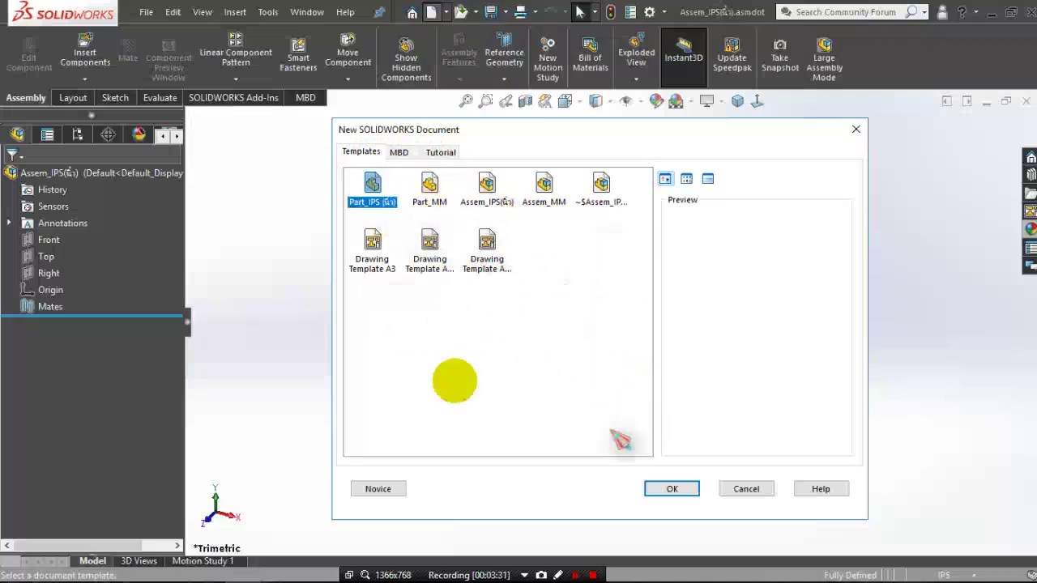
drag(559, 128, 556, 139)
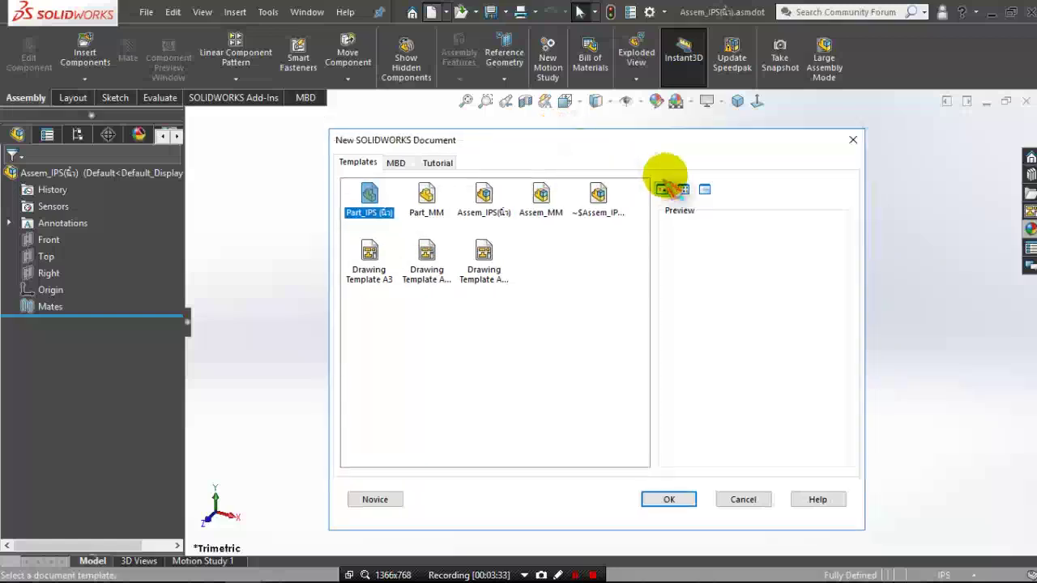
click(592, 576)
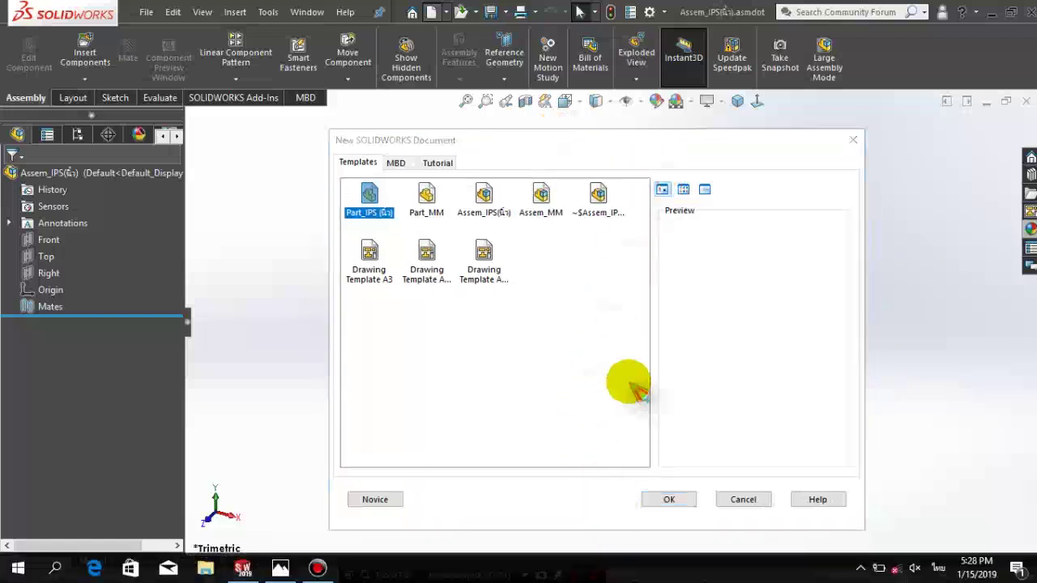